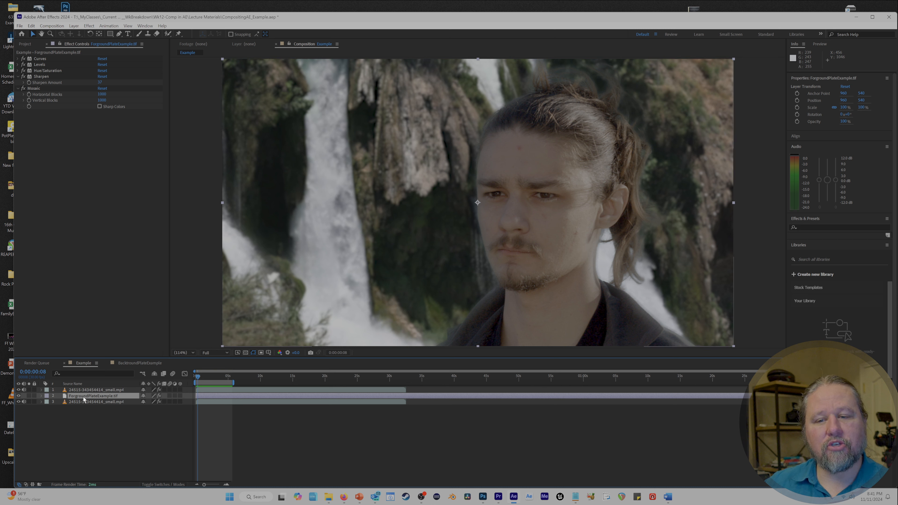
left_click(116, 420)
right_click(129, 419)
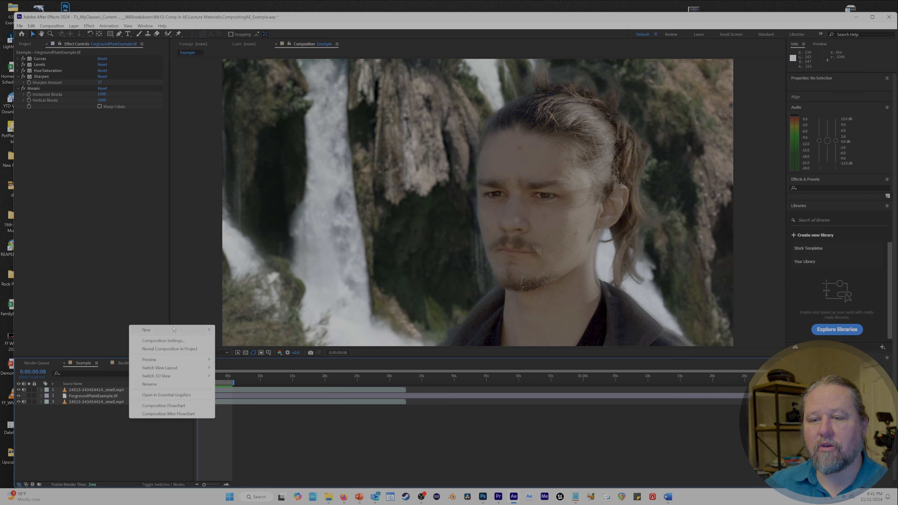
mouse_move(173, 328)
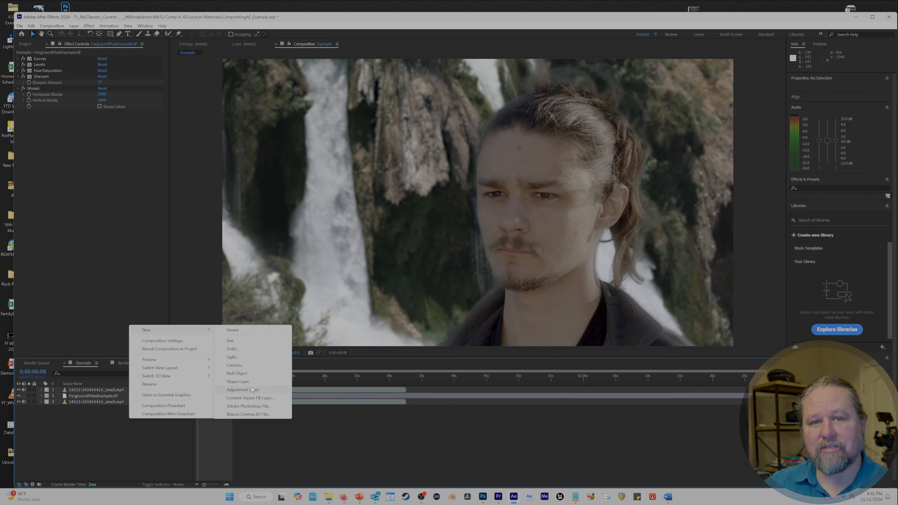
left_click(87, 440)
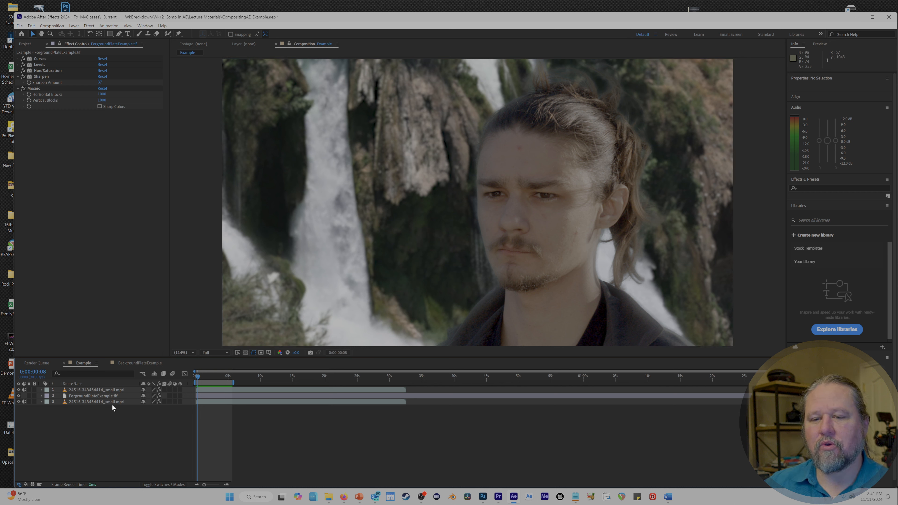
left_click(113, 396)
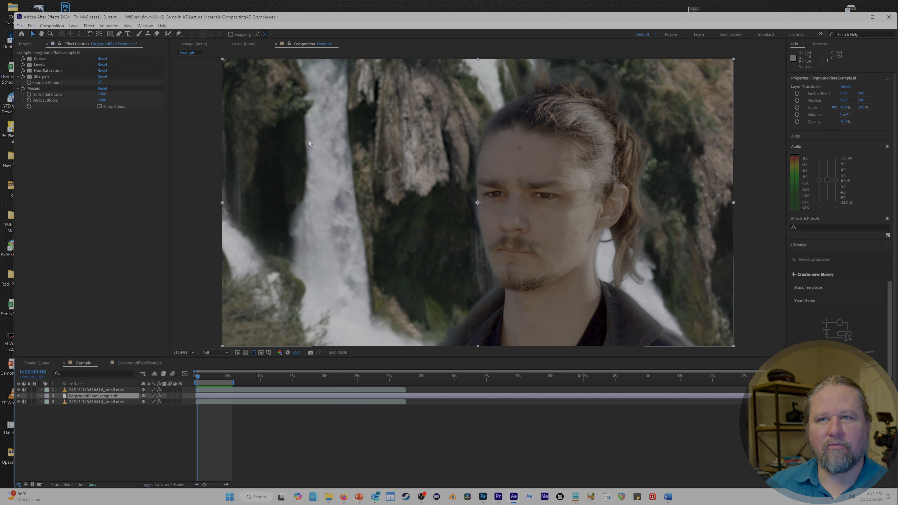
left_click(19, 395)
left_click(18, 396)
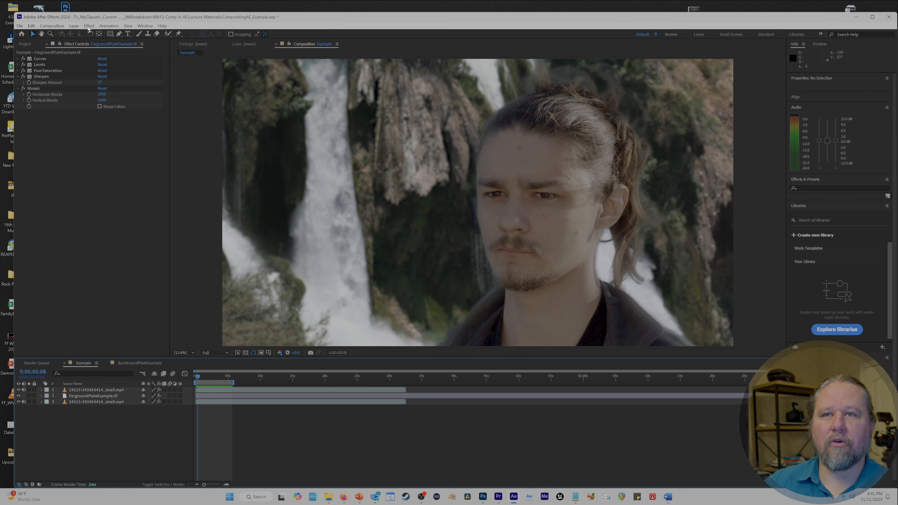
left_click(89, 26)
left_click(89, 27)
Apply the Match Grain effect to the ForgroundPlateExample.tif layer and play back its preview region close up with layer controls hidden.
left_click(82, 397)
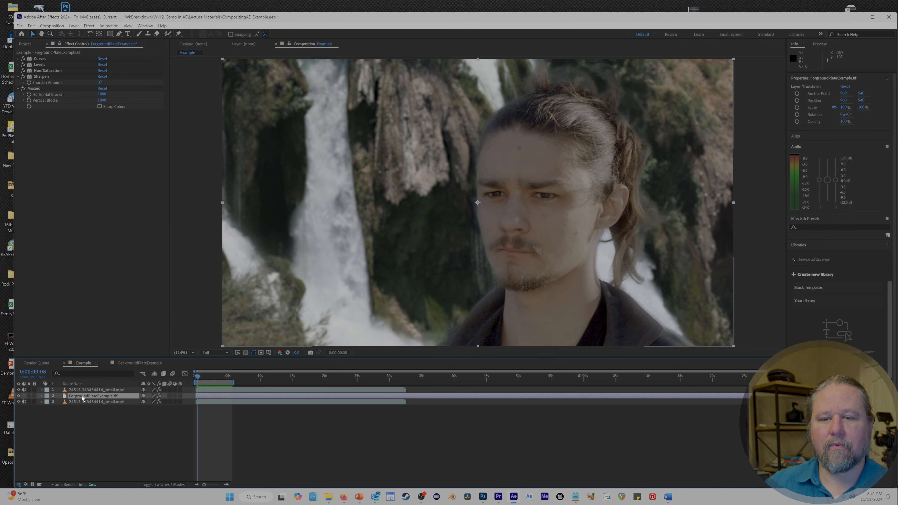
left_click(89, 26)
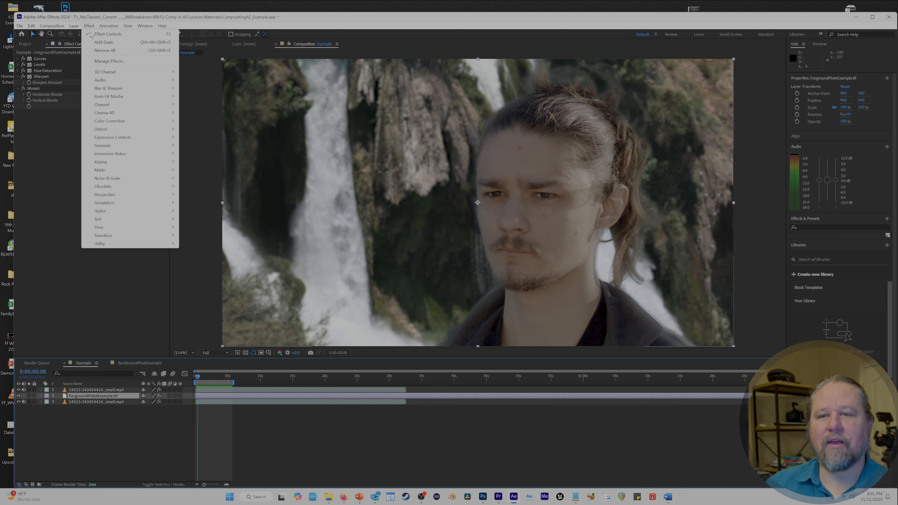
mouse_move(119, 179)
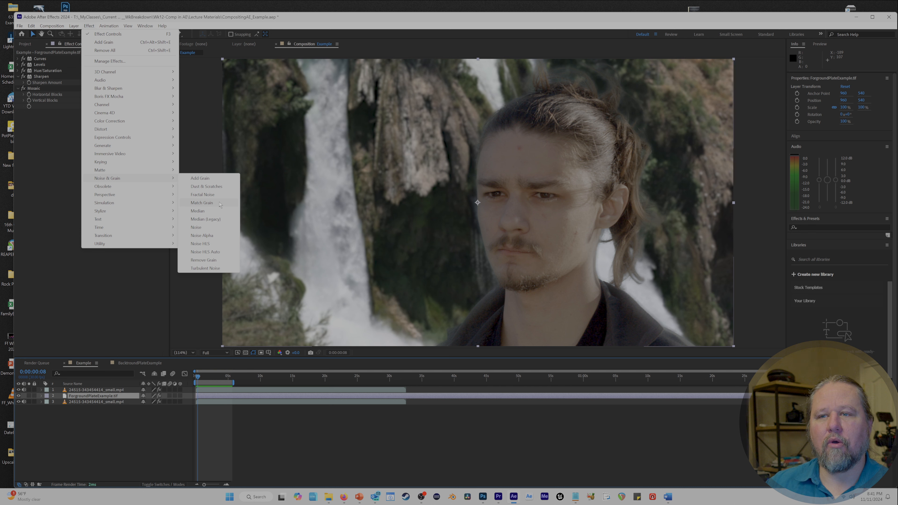
left_click(220, 202)
scroll(485, 213, "up", 2)
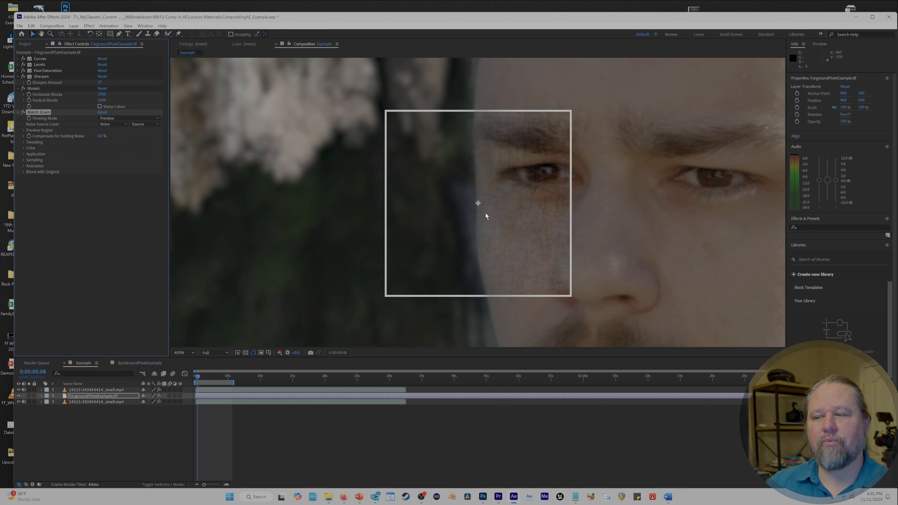
key("ctrl+shift+h")
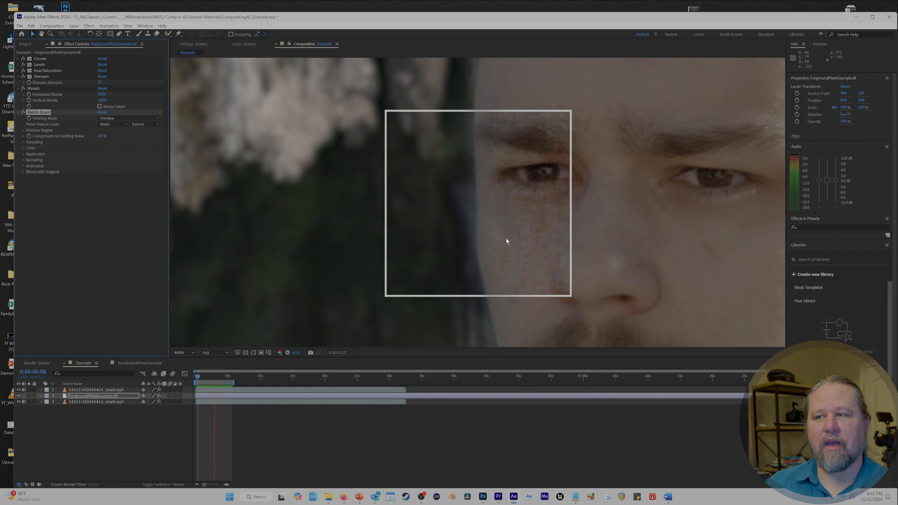
key("space")
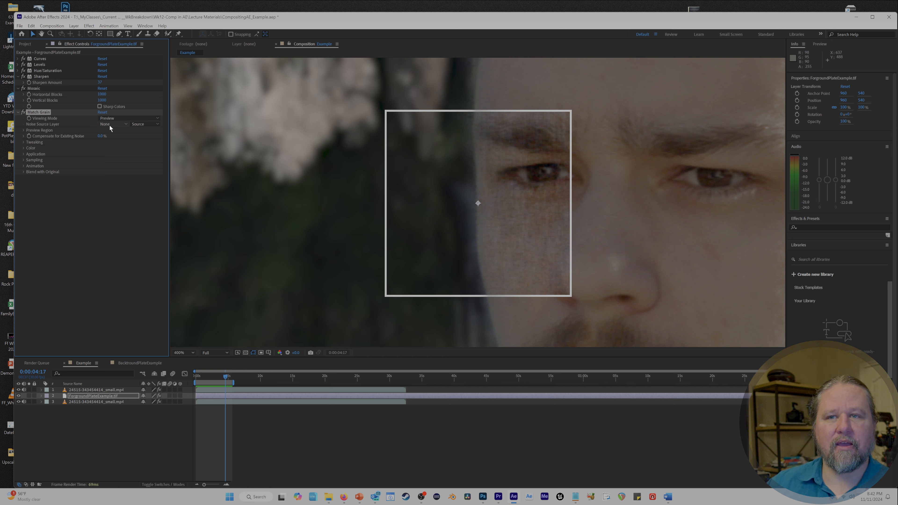
Set Match Grain's noise source layer to the background video on layer 3 and play back the result.
left_click(121, 123)
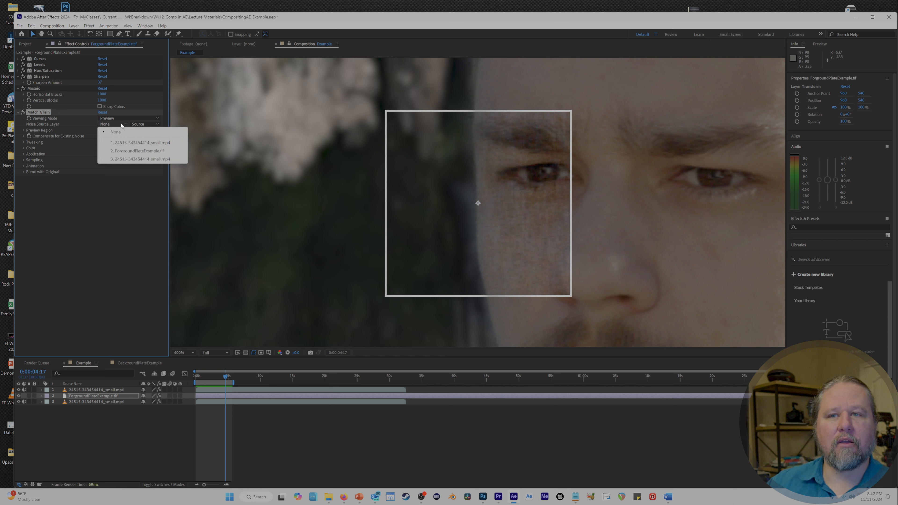
left_click(118, 160)
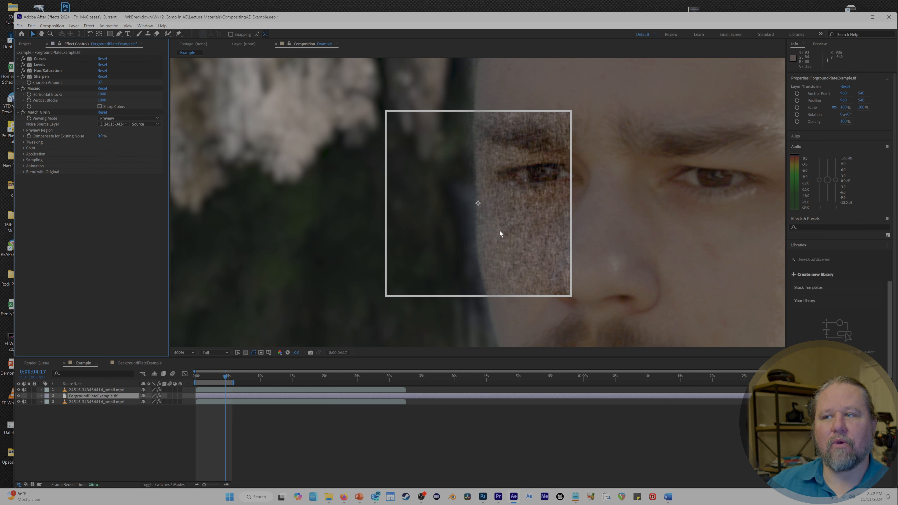
key("space")
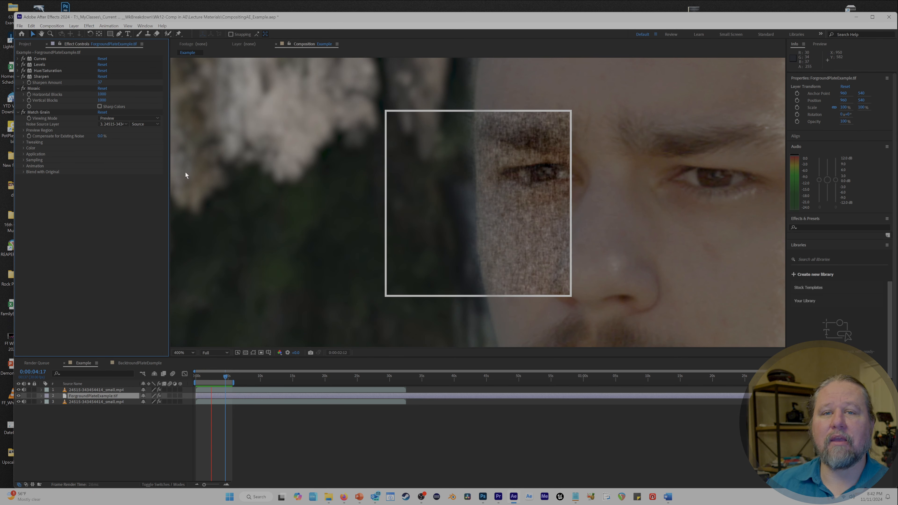
left_click_drag(102, 136, 135, 136)
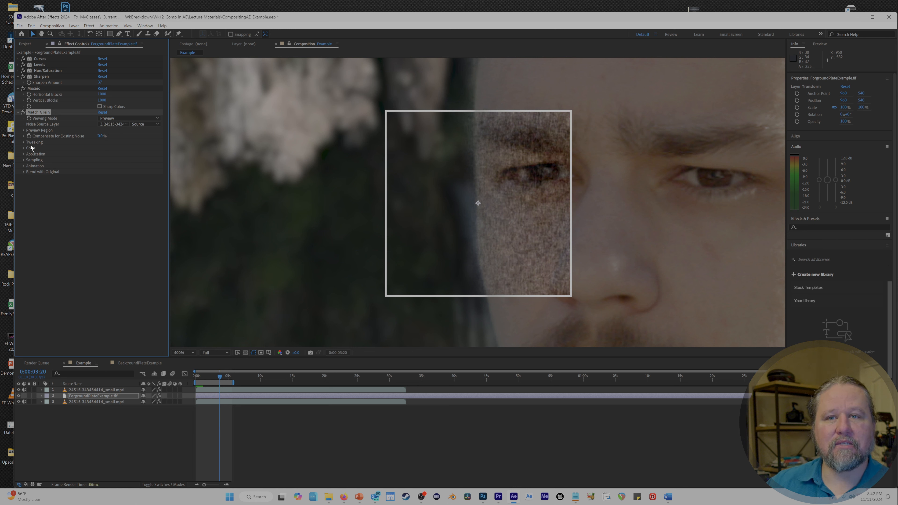
Reveal Match Grain's Tweaking settings, including the individual channel intensities and channel sizes, and preview the grain.
left_click(23, 141)
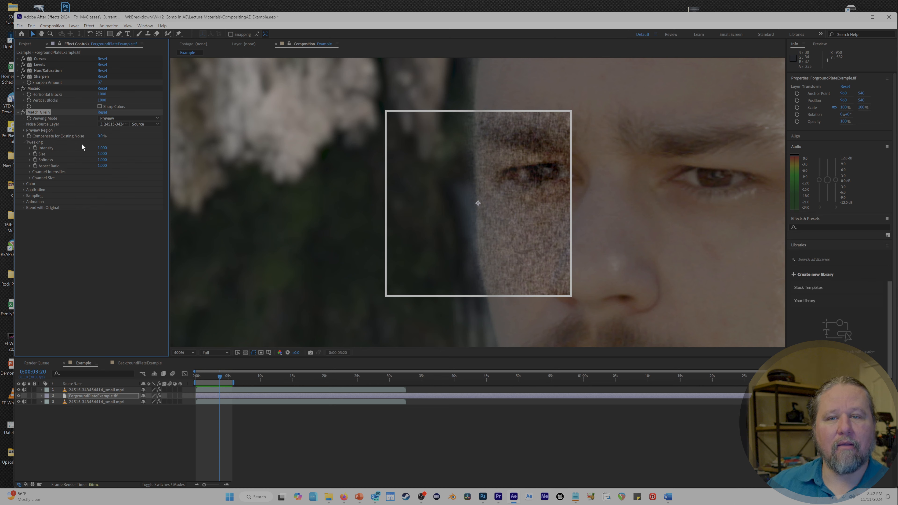
key("space")
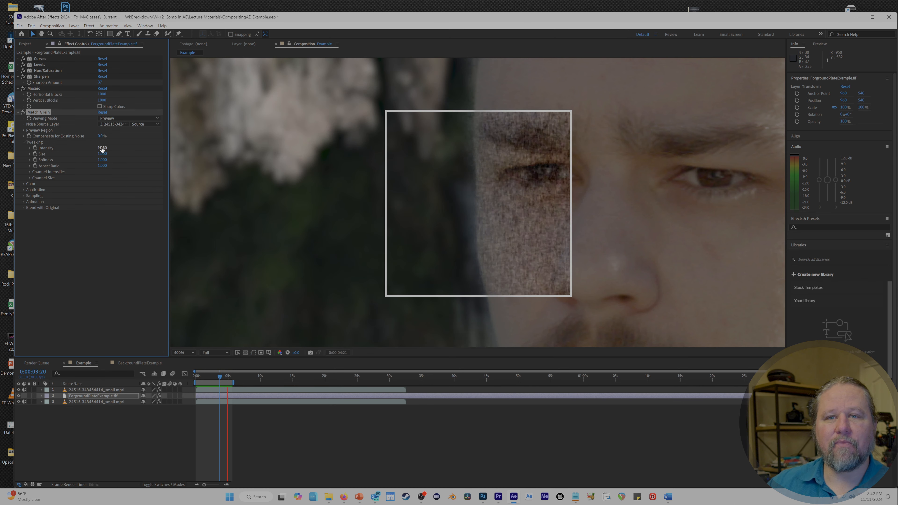
key("space")
left_click(30, 177)
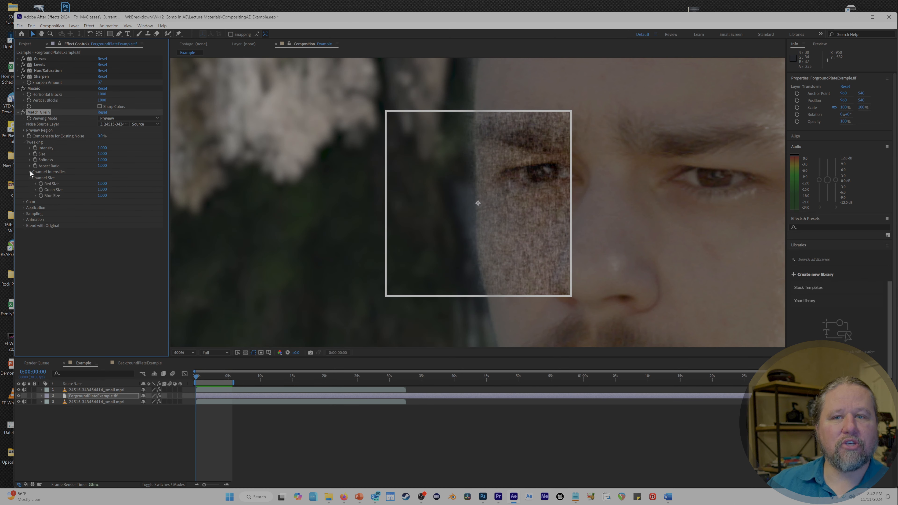
left_click(29, 171)
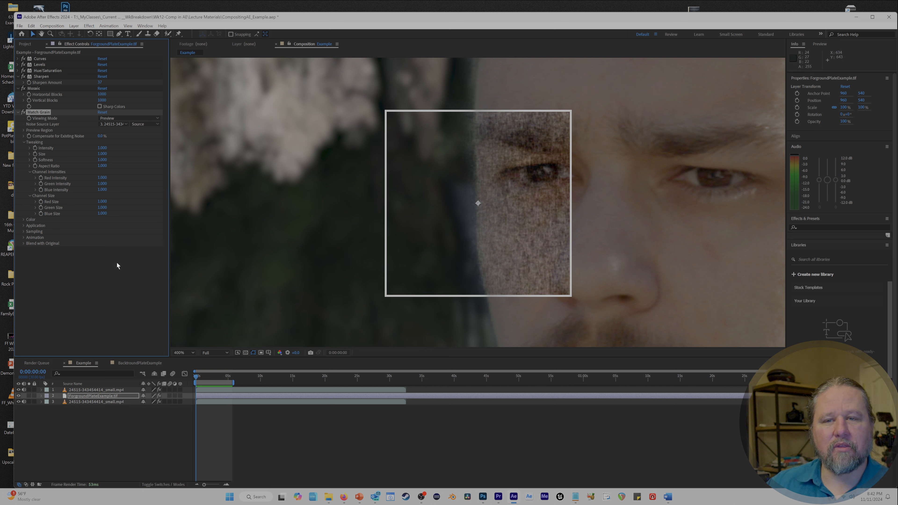
Try making the matched grain monochromatic in the effect's Color settings.
left_click(23, 219)
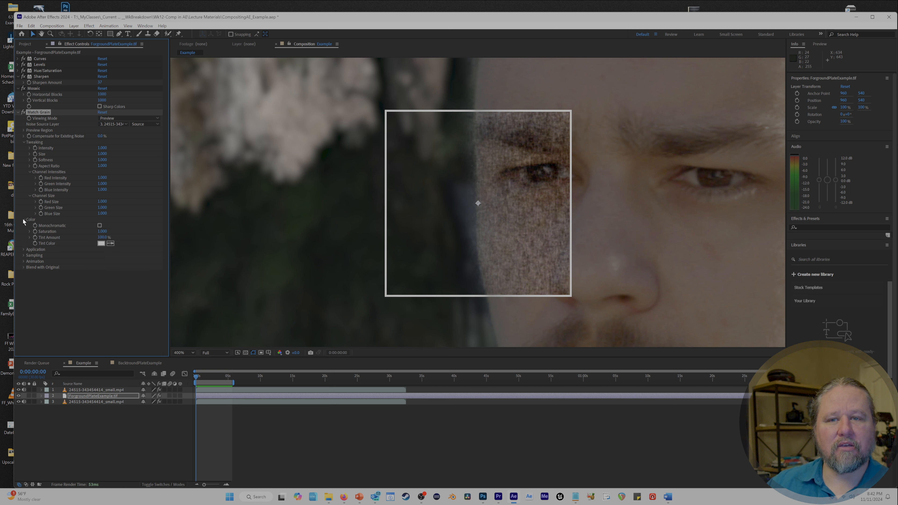
left_click(100, 226)
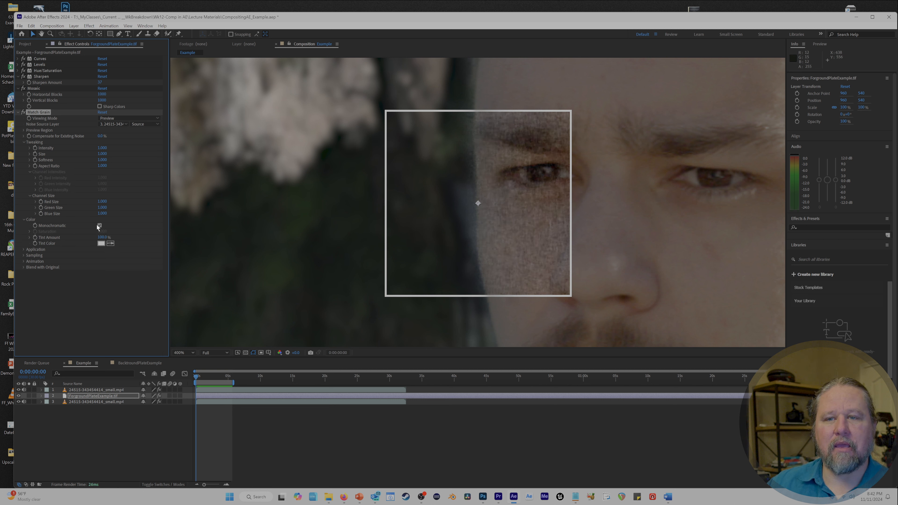
left_click(99, 226)
left_click(23, 219)
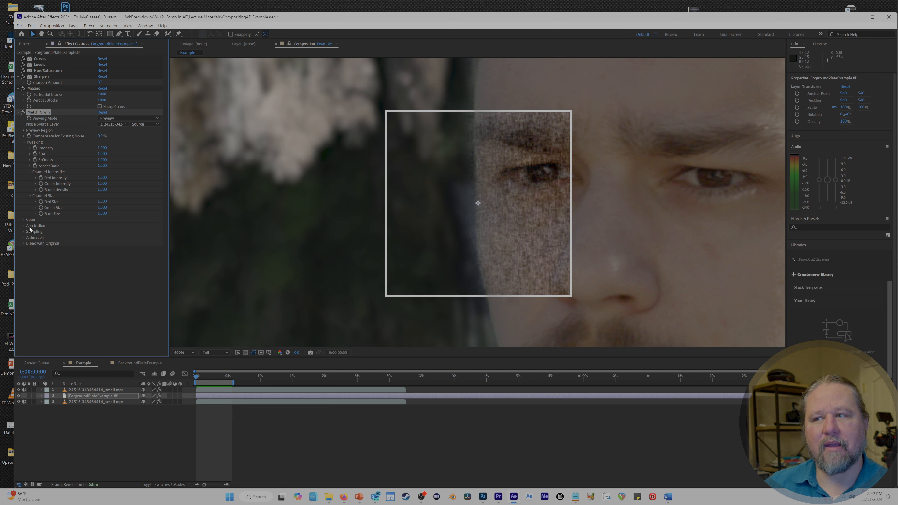
Try a Match Grain intensity of 0.15 and preview the grain around the eye.
left_click(102, 148)
type("0")
key("Return")
left_click_drag(46, 148, 52, 147)
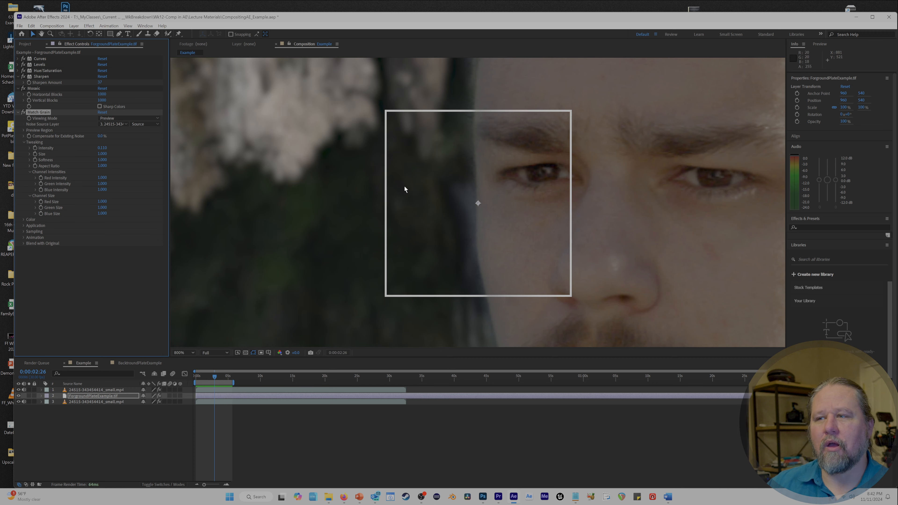
scroll(404, 186, "up", 1)
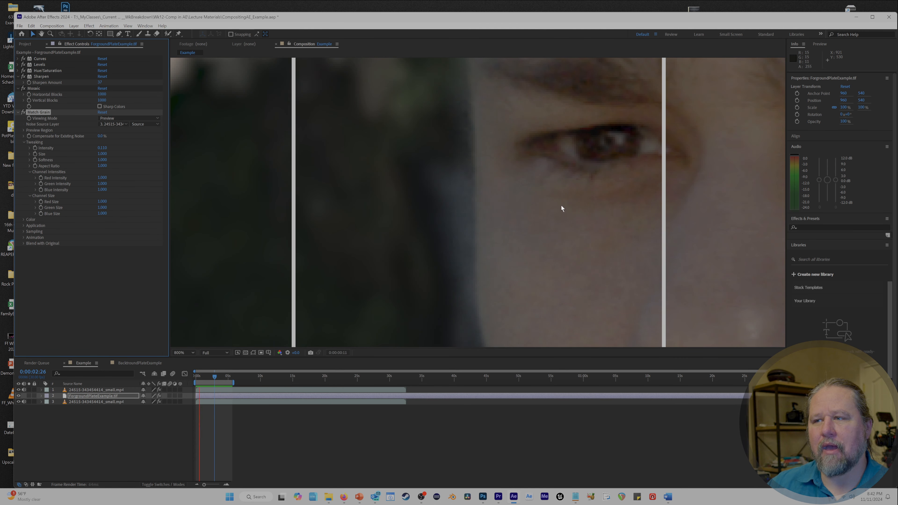
key("space")
Set the Match Grain size to about 1.76 and the intensity to 0.05, and play back the result.
left_click_drag(102, 154, 126, 152)
key("space")
left_click(103, 147)
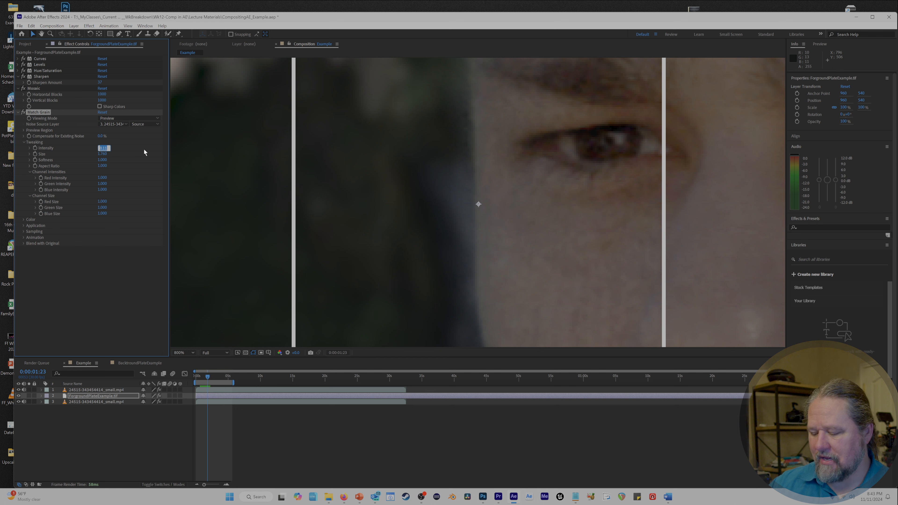
type(".05")
key("Return")
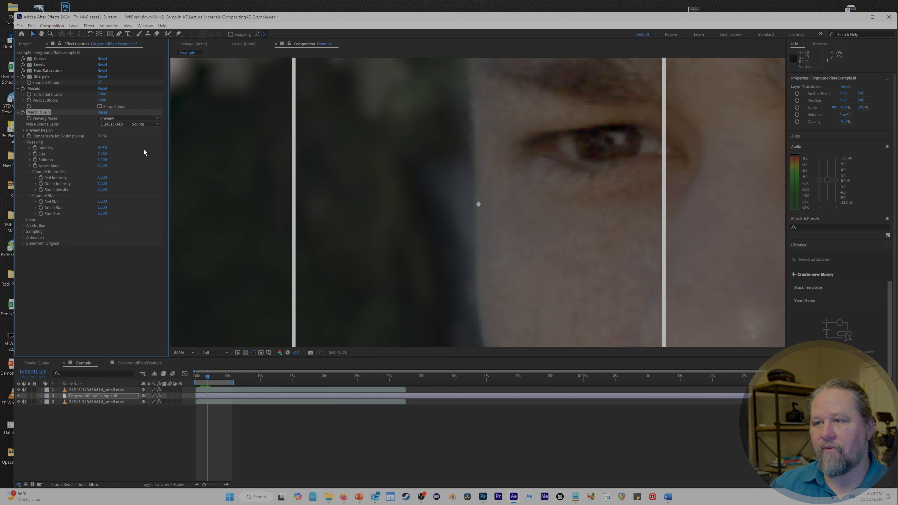
key("space")
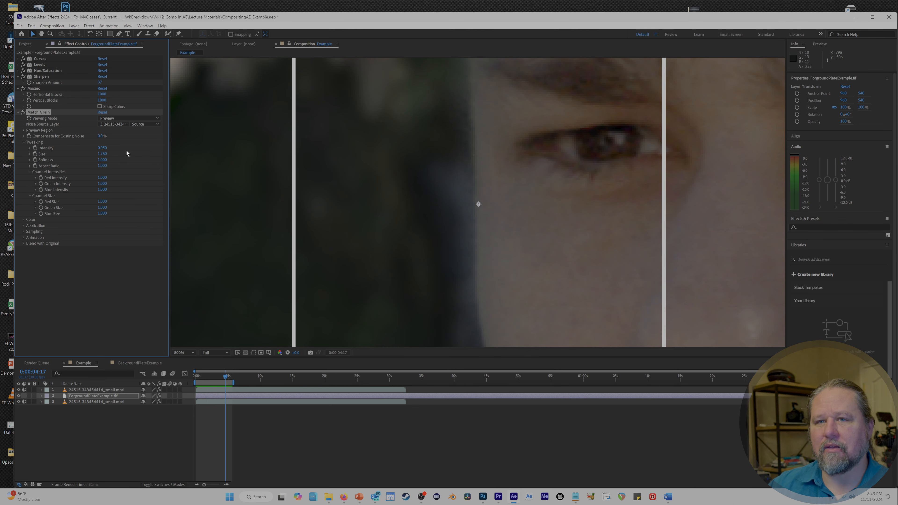
Set the Match Grain intensity to 0.02 and play back the composite to check the grain.
left_click(104, 148)
type(".0")
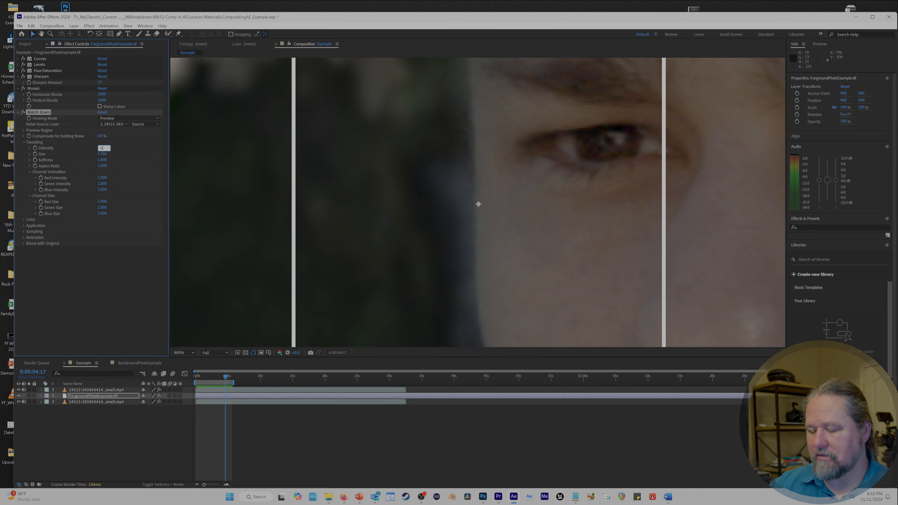
type("2")
key("Return")
key("space")
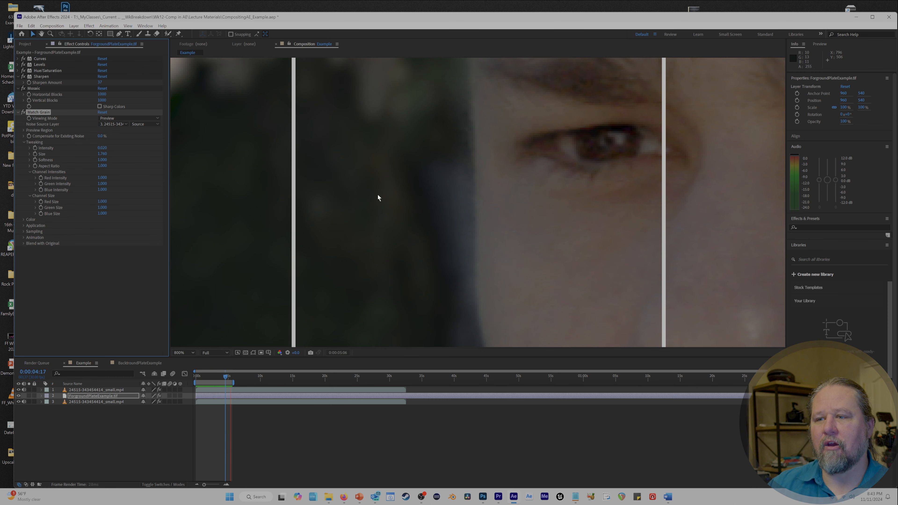
key("space")
Show only the red channel in the viewer, set the grain's Red Size to about 2.24, and play it back.
left_click(279, 352)
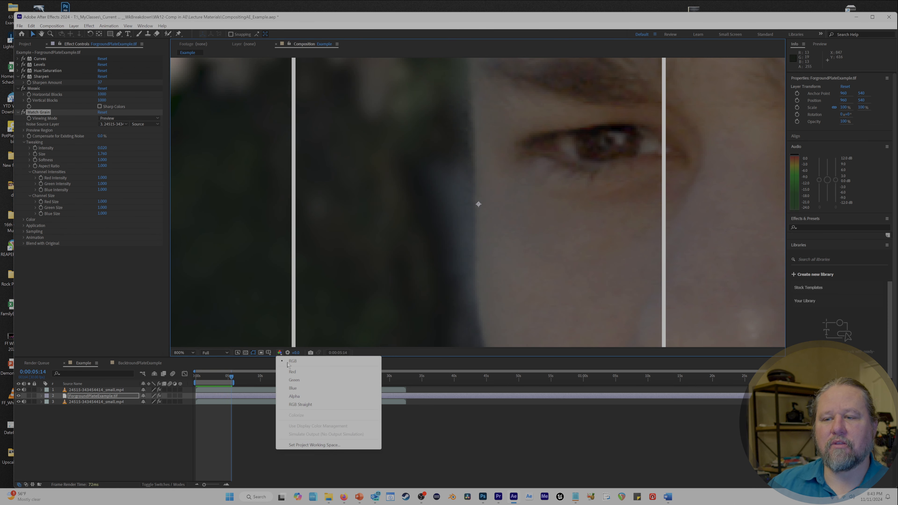
left_click(293, 372)
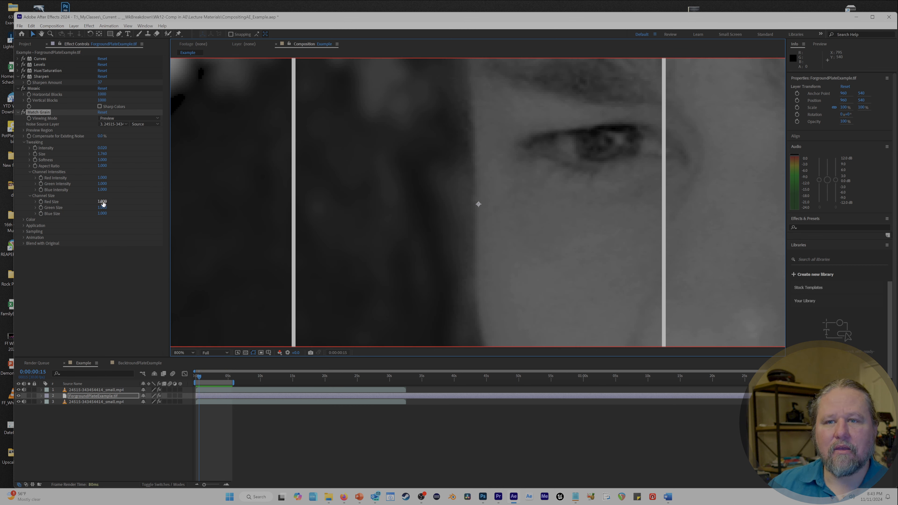
left_click_drag(102, 202, 131, 200)
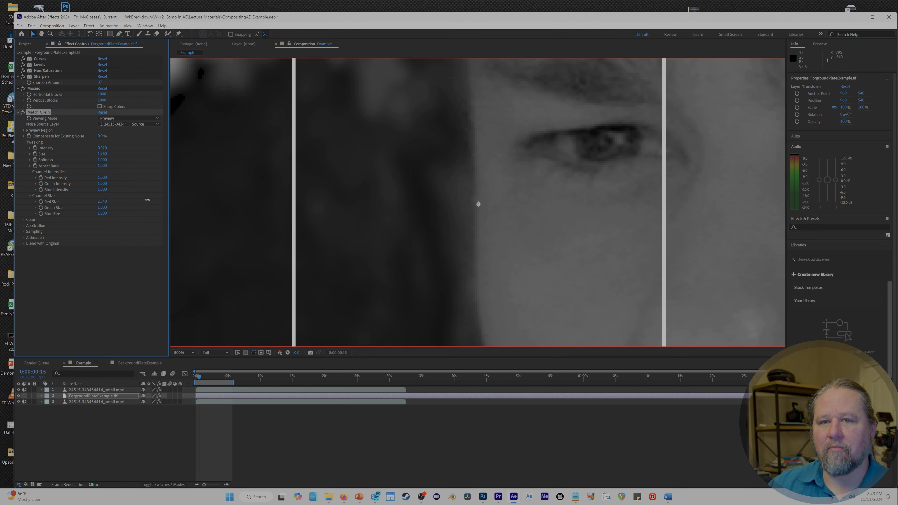
key("space")
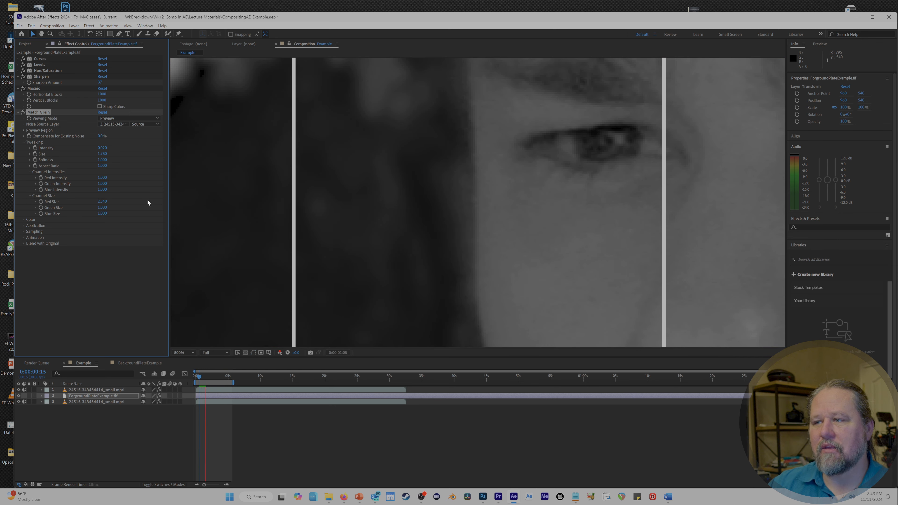
key("alt+1")
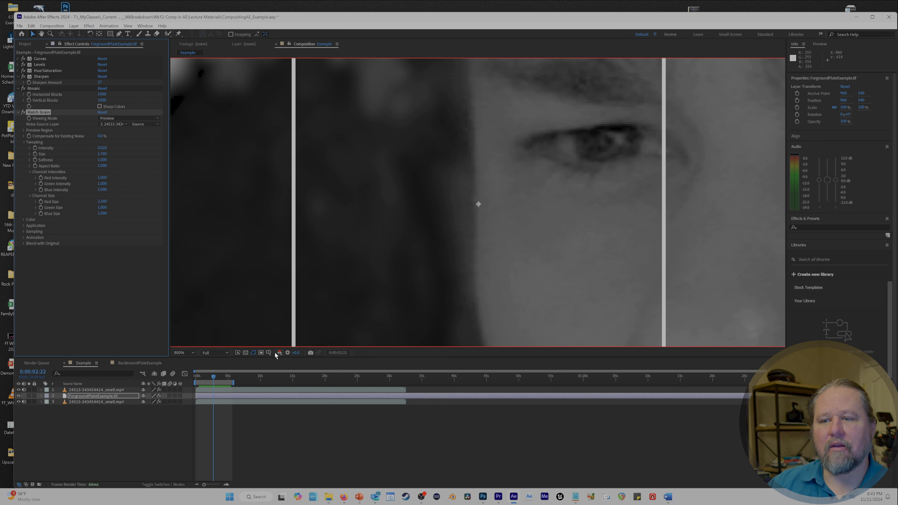
Show only the green channel in the viewer and play back the composite to check its grain.
left_click(279, 353)
left_click(297, 380)
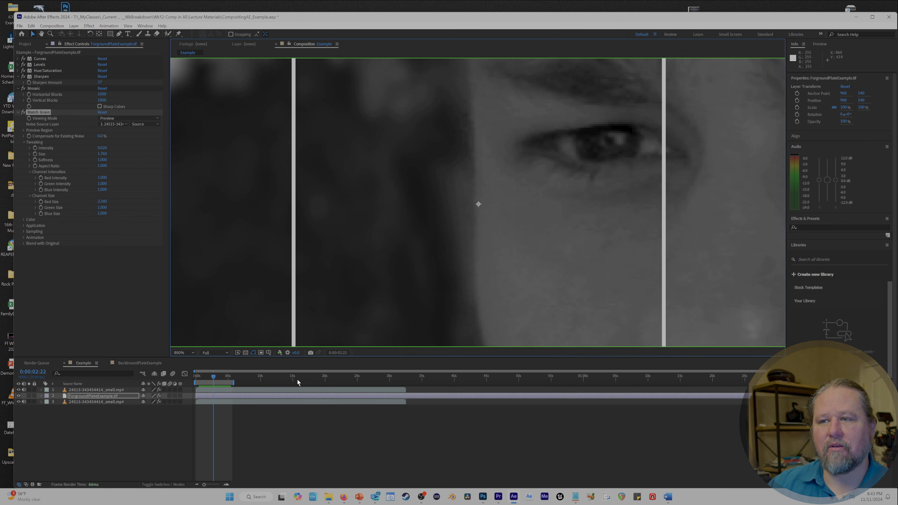
key("space")
key("space")
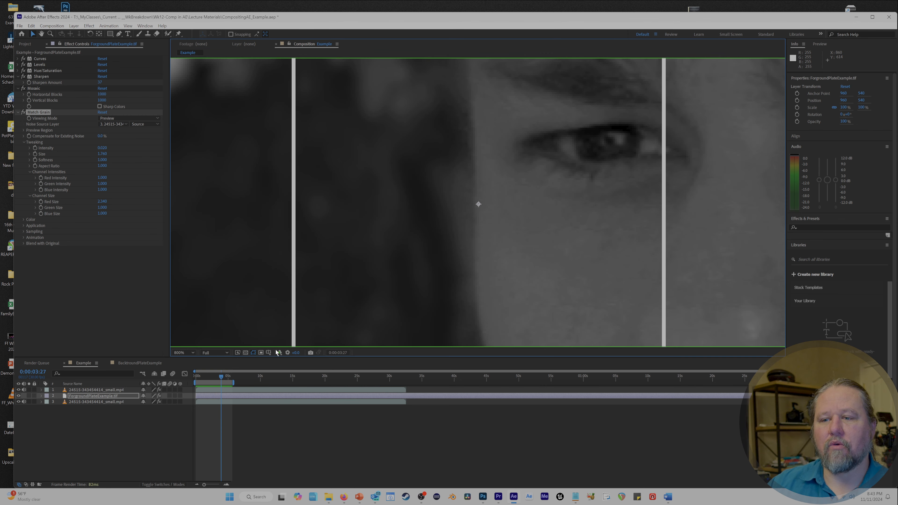
Show only the blue channel in the viewer, play it back, and set the grain's Blue Size to about 2.09.
left_click(279, 352)
left_click(292, 388)
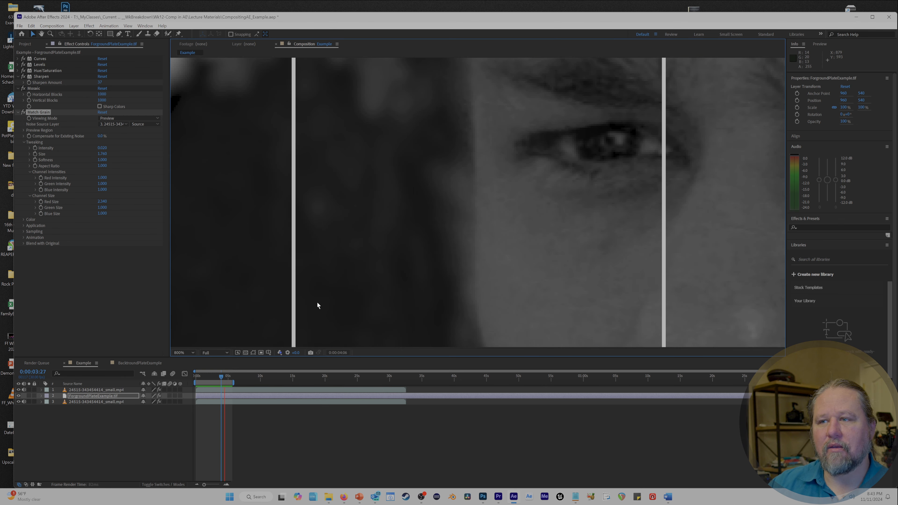
key("space")
left_click_drag(101, 213, 112, 188)
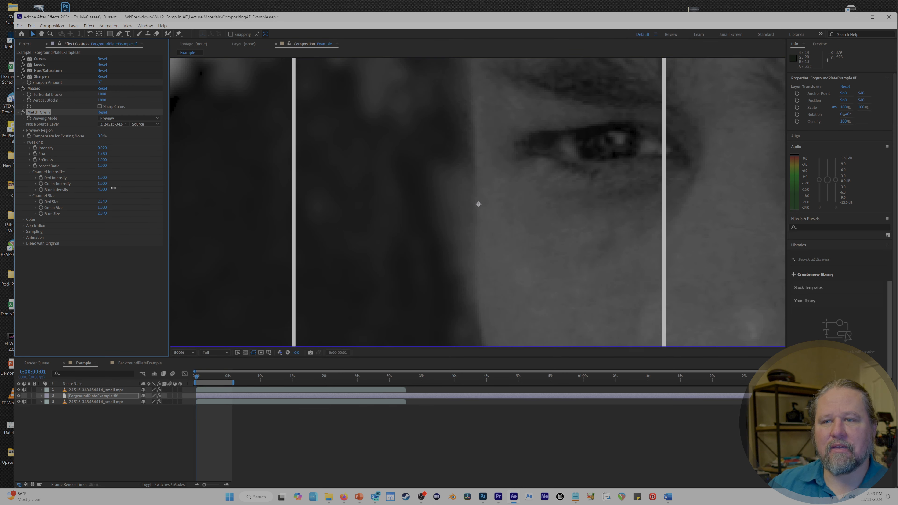
Try a Match Grain Blue Intensity of 0.6 and play back the blue channel.
left_click_drag(103, 190, 93, 190)
left_click(102, 190)
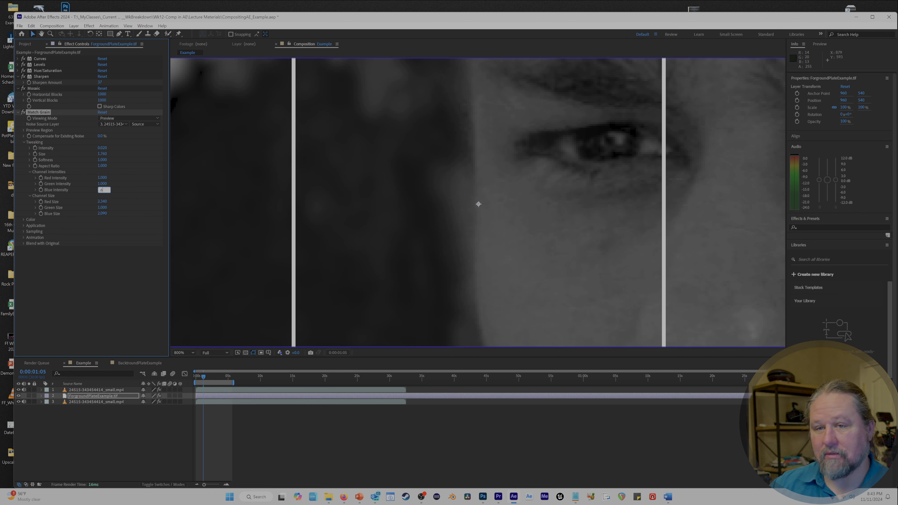
key("Return")
key("space")
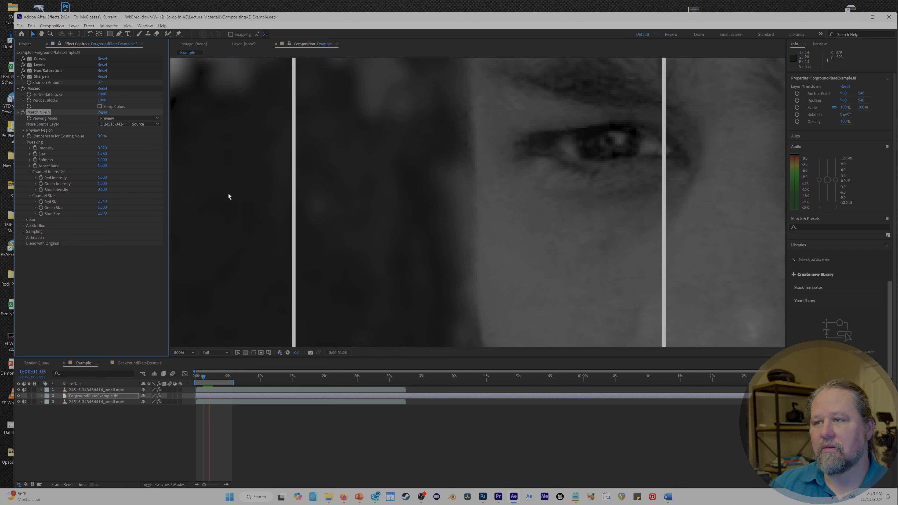
Set the Match Grain Blue Intensity to 1.6 and play back the blue channel.
left_click(102, 190)
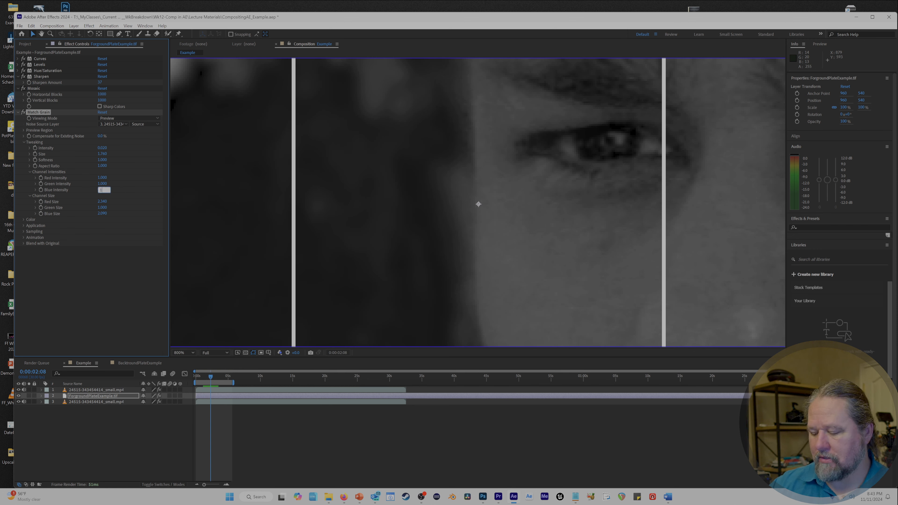
type("1.6")
key("Return")
key("space")
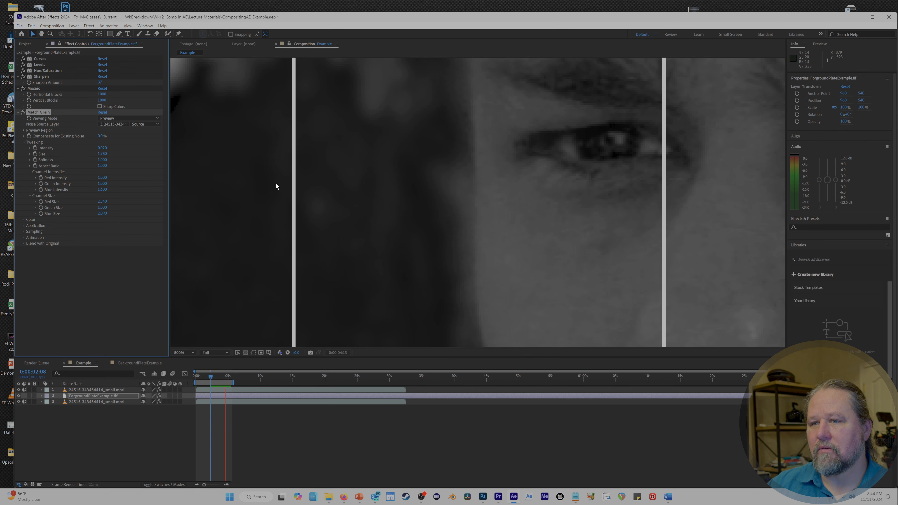
Fit the whole composition in the viewer, restore the RGB display, deselect the layer, and play back the composite to inspect the grain around the face.
key("shift+slash")
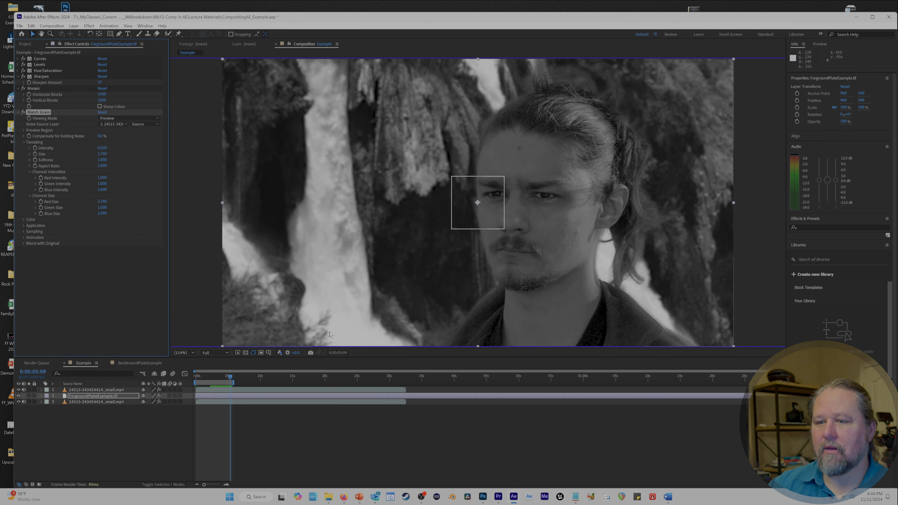
left_click(280, 352)
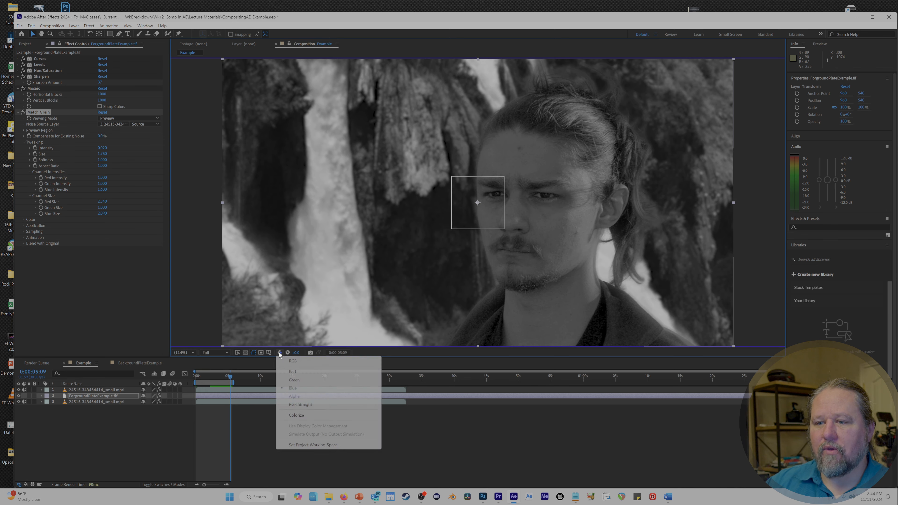
left_click(292, 361)
left_click(157, 418)
key("space")
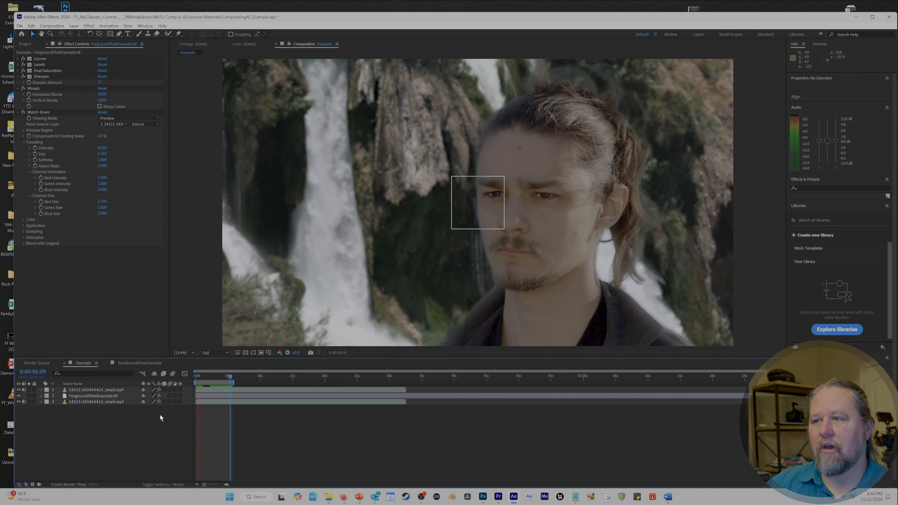
scroll(480, 203, "up", 1)
scroll(480, 207, "up", 3)
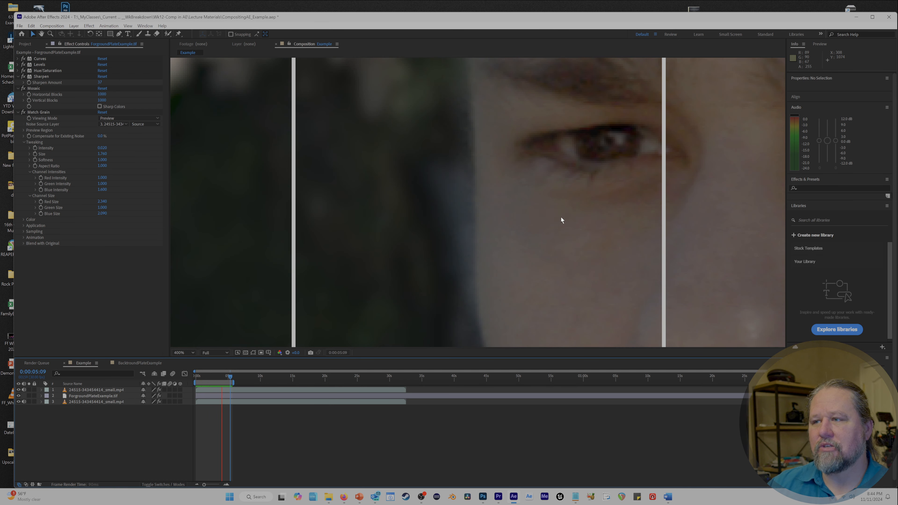
scroll(561, 216, "down", 1)
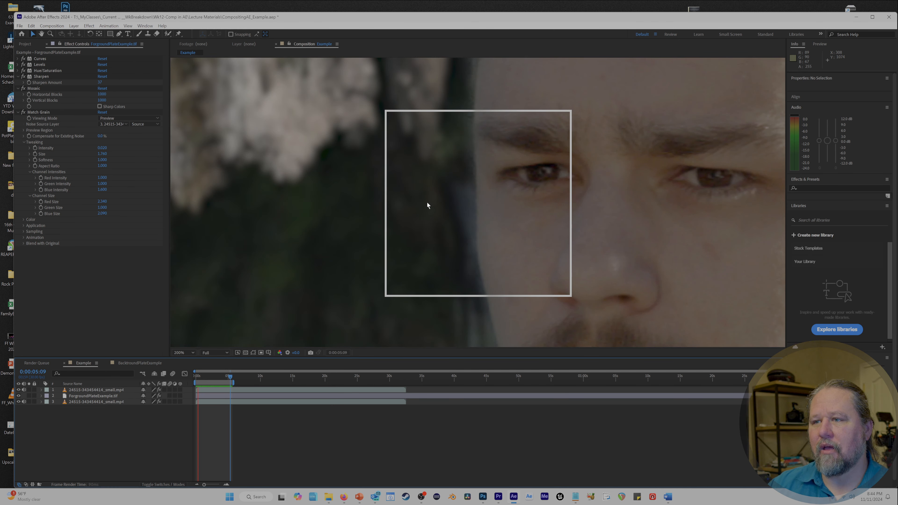
scroll(431, 203, "down", 1)
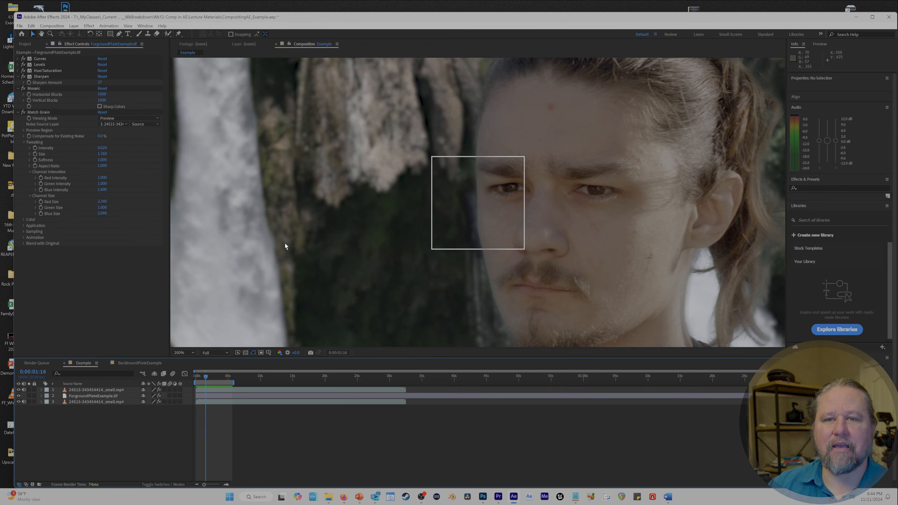